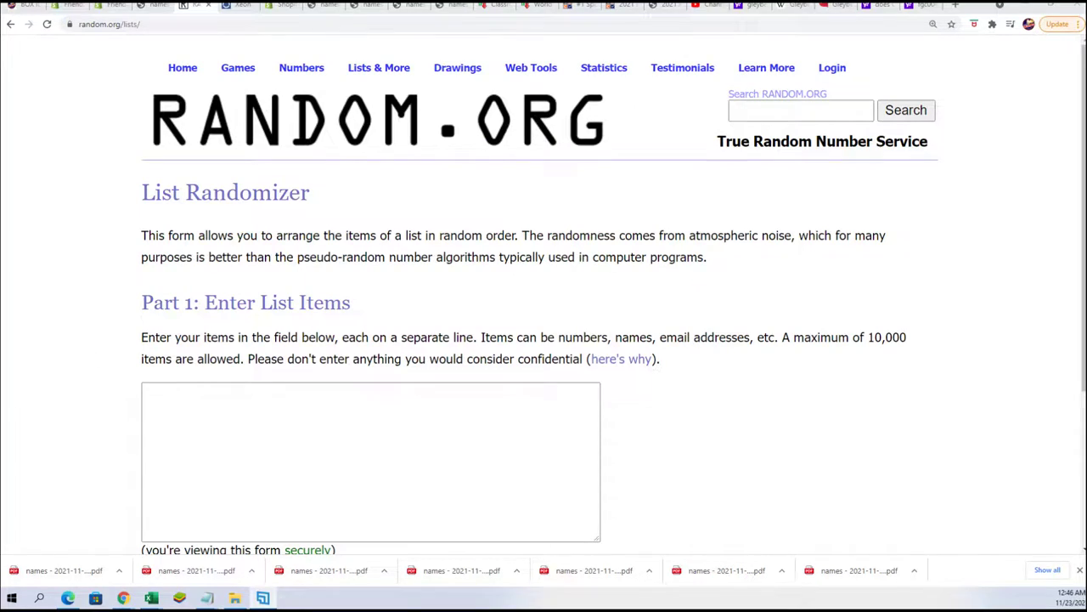
# Copy the full list of owner names from the Notepad file into the List Randomizer's items field
pyautogui.hotkey('alt', 'Tab')
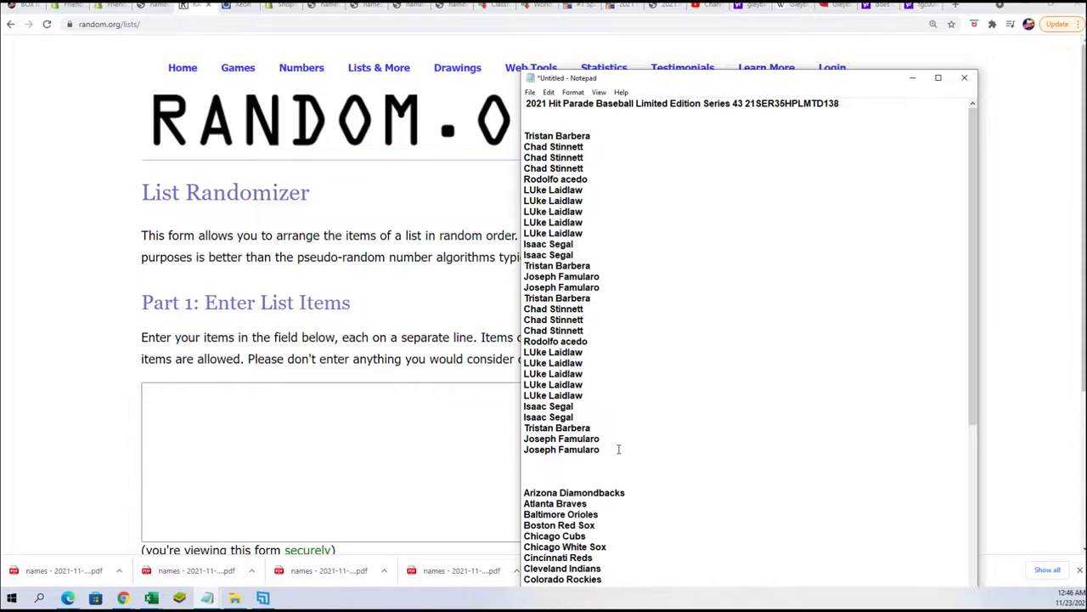
pyautogui.moveTo(618, 449); pyautogui.dragTo(525, 134)
pyautogui.rightClick(573, 161)
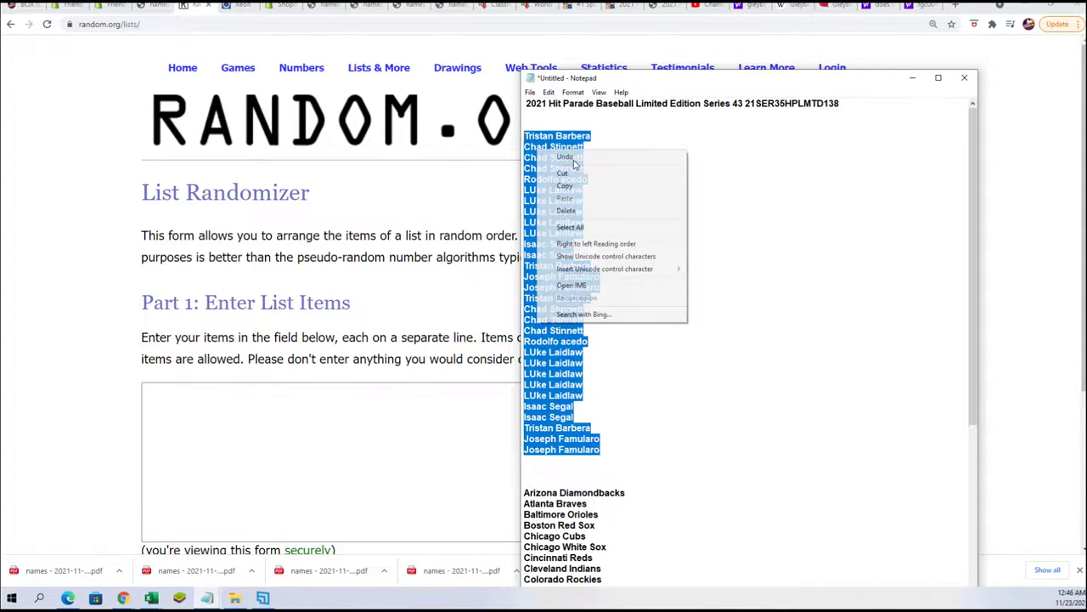
pyautogui.click(565, 186)
pyautogui.click(178, 398)
pyautogui.rightClick(176, 394)
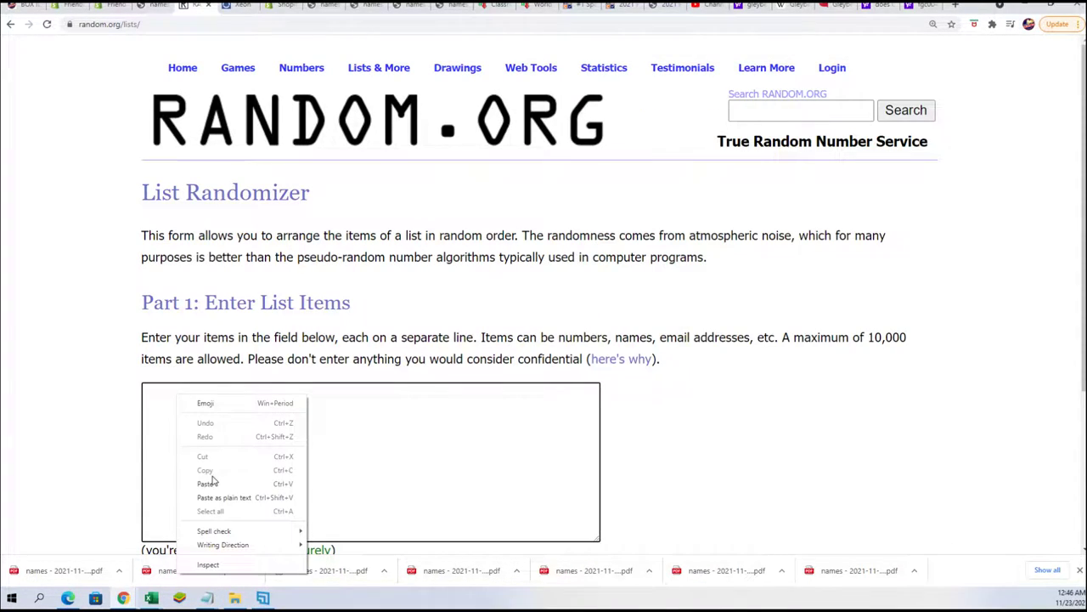
pyautogui.click(211, 482)
# Randomize the list of owner names seven times in total
pyautogui.scroll(-3, 251, 533)
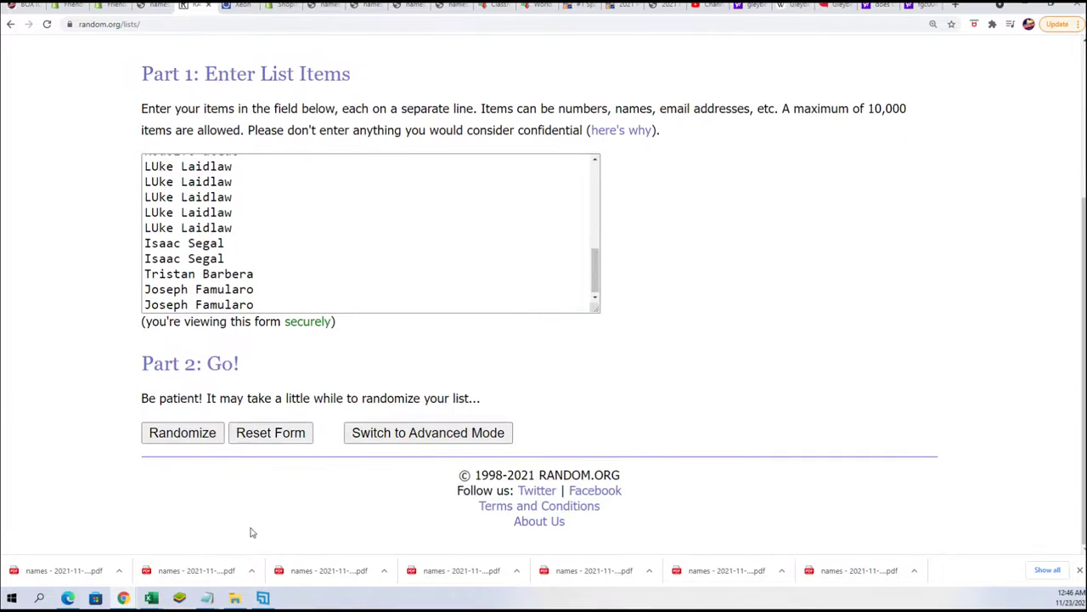
pyautogui.click(200, 438)
pyautogui.scroll(-5, 169, 450)
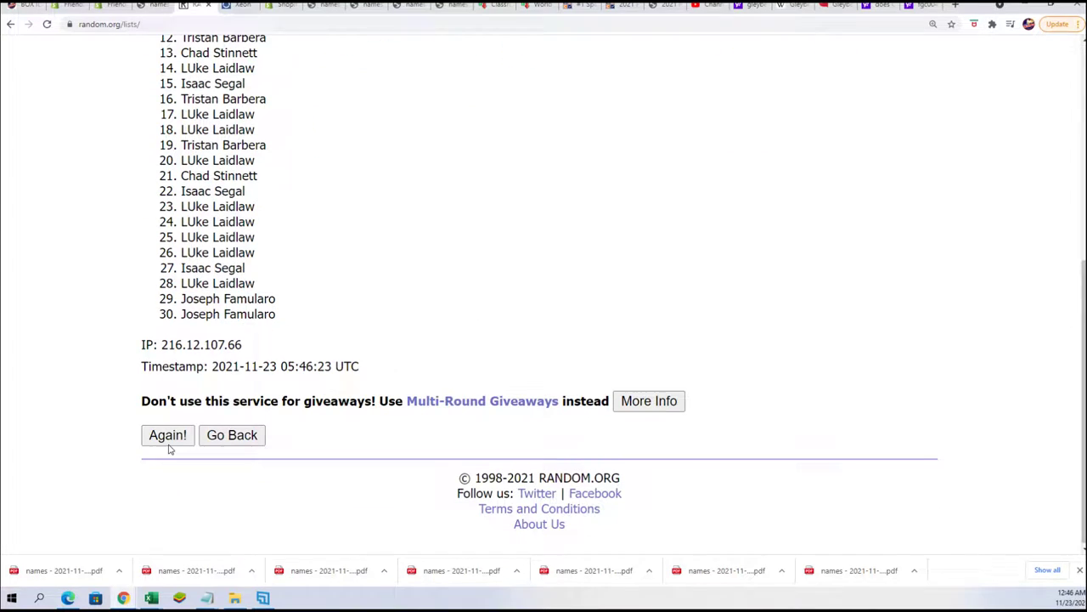
pyautogui.click(169, 435)
pyautogui.scroll(-5, 150, 446)
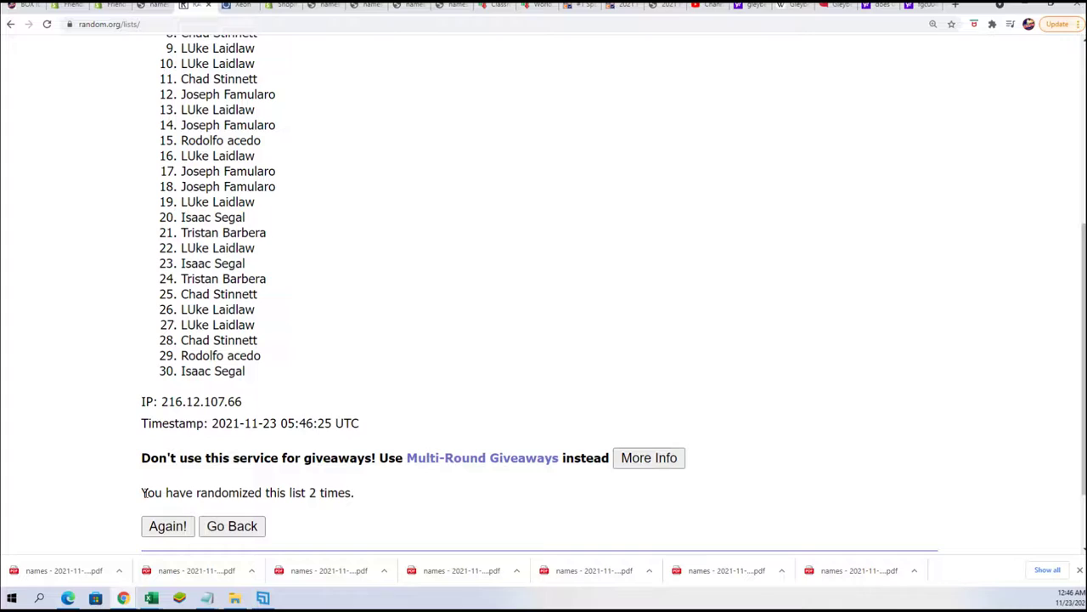
pyautogui.click(167, 526)
pyautogui.scroll(-5, 170, 469)
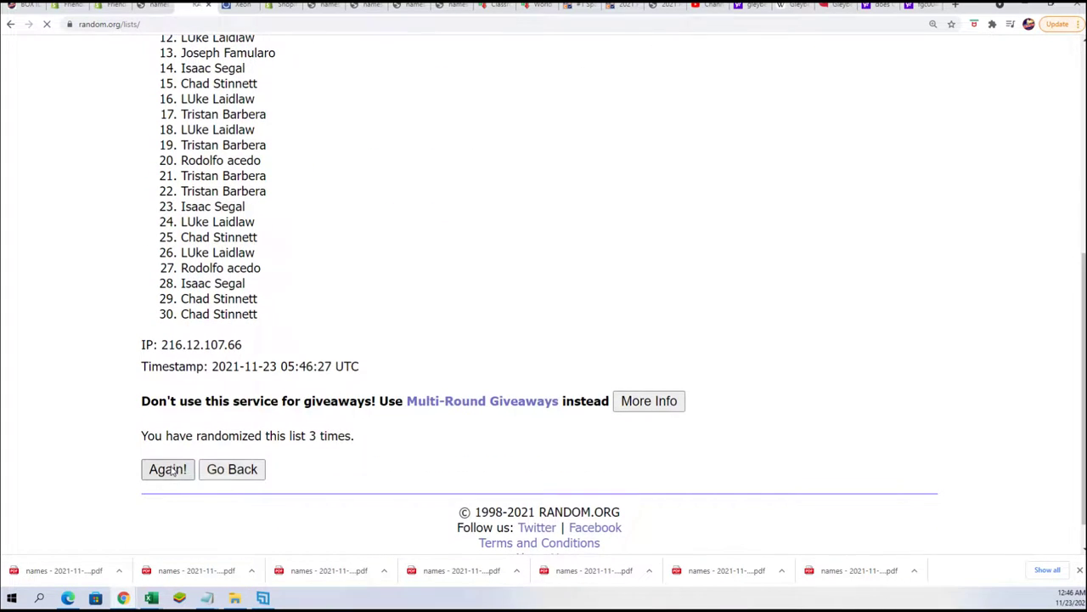
pyautogui.click(170, 469)
pyautogui.scroll(-5, 157, 488)
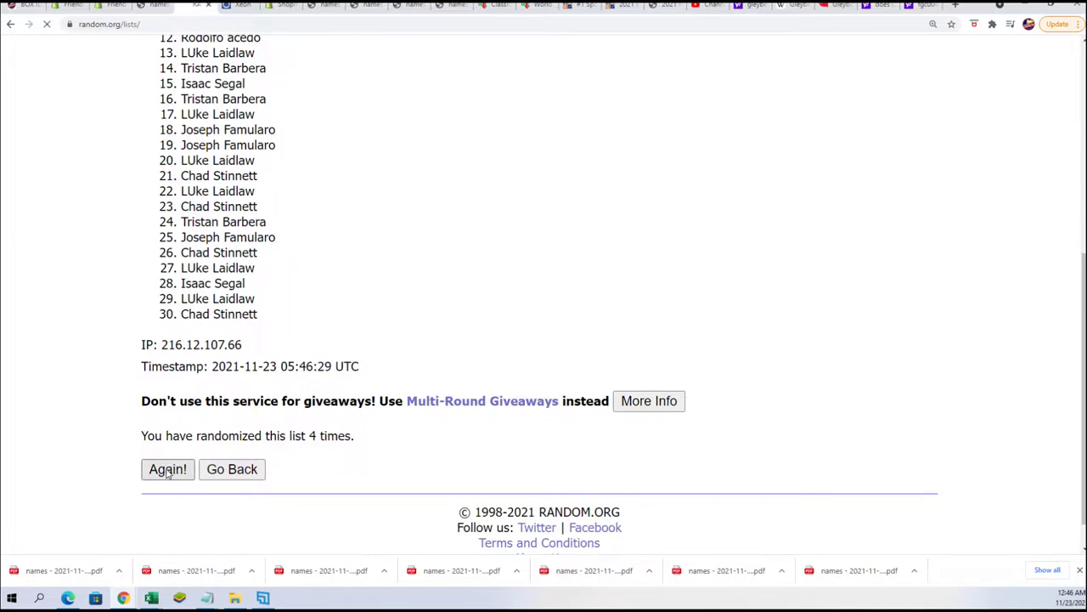
pyautogui.scroll(-5, 165, 483)
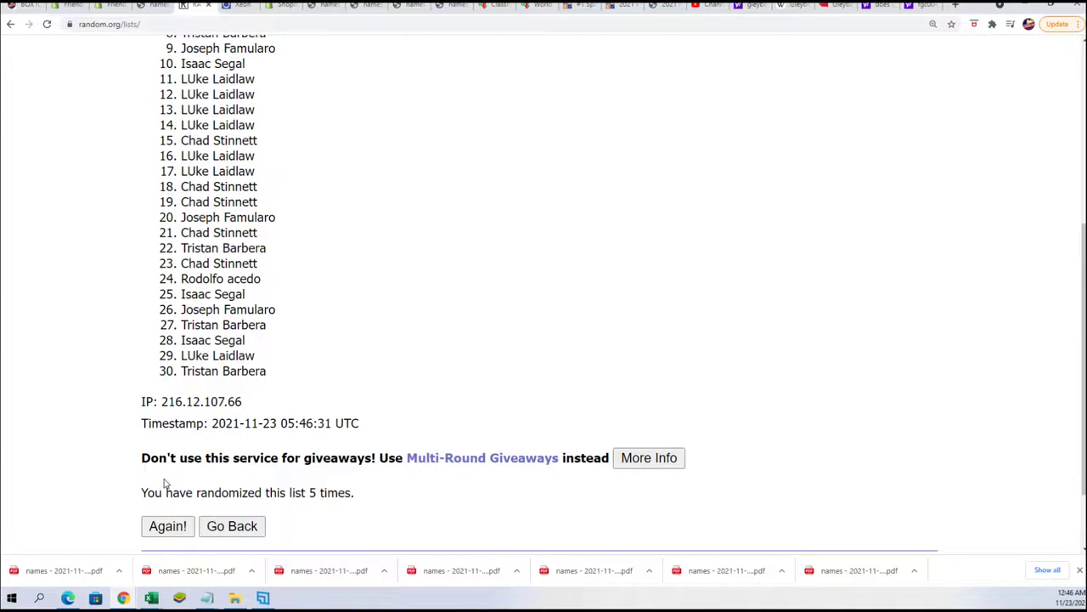
pyautogui.click(166, 526)
pyautogui.scroll(-5, 255, 433)
pyautogui.scroll(-2, 289, 469)
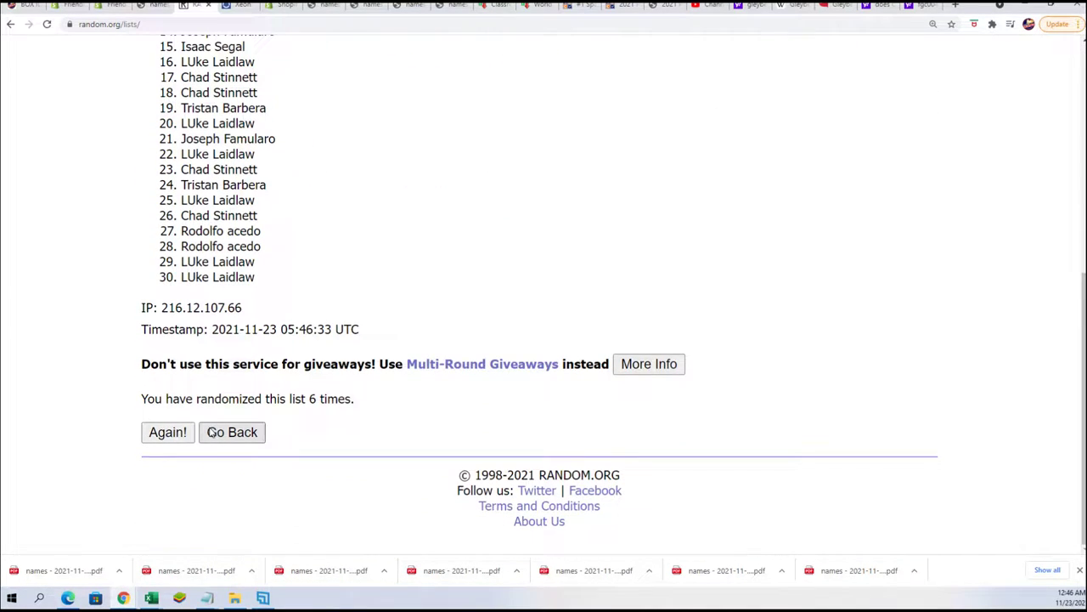
pyautogui.click(167, 434)
pyautogui.scroll(-2, 308, 272)
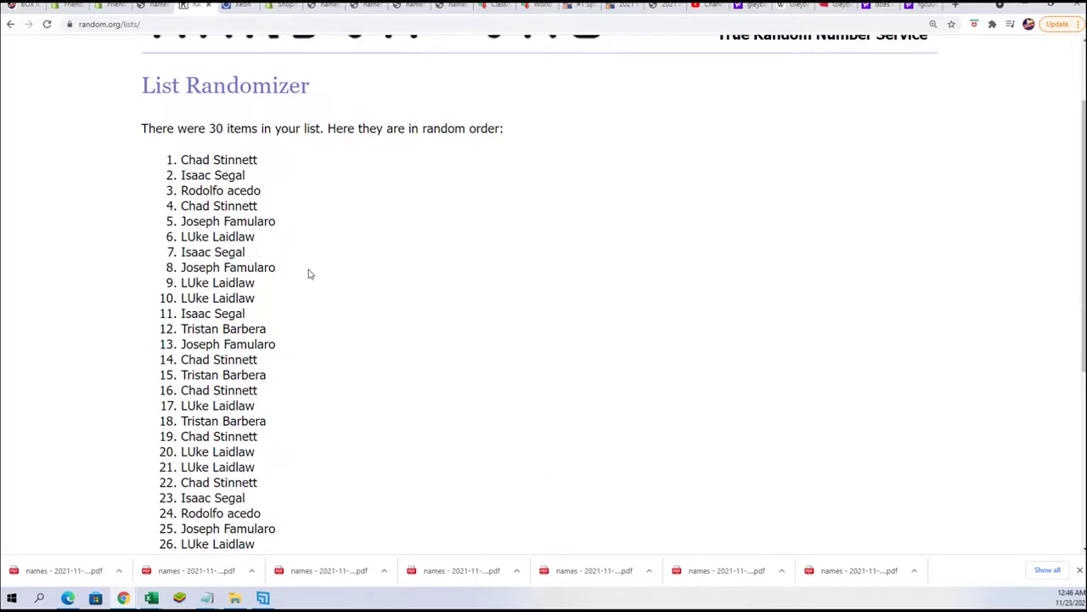
# Copy the entire randomized list of owner names from the results page
pyautogui.moveTo(180, 153); pyautogui.dragTo(260, 491)
pyautogui.rightClick(227, 453)
pyautogui.click(231, 458)
pyautogui.scroll(-4, 310, 484)
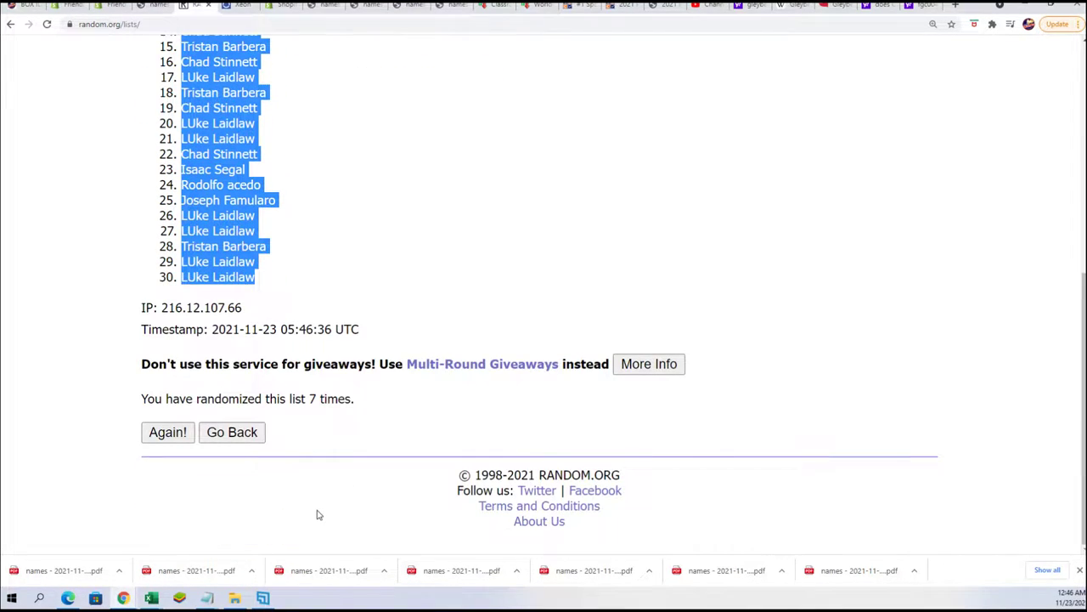
pyautogui.scroll(3, 387, 491)
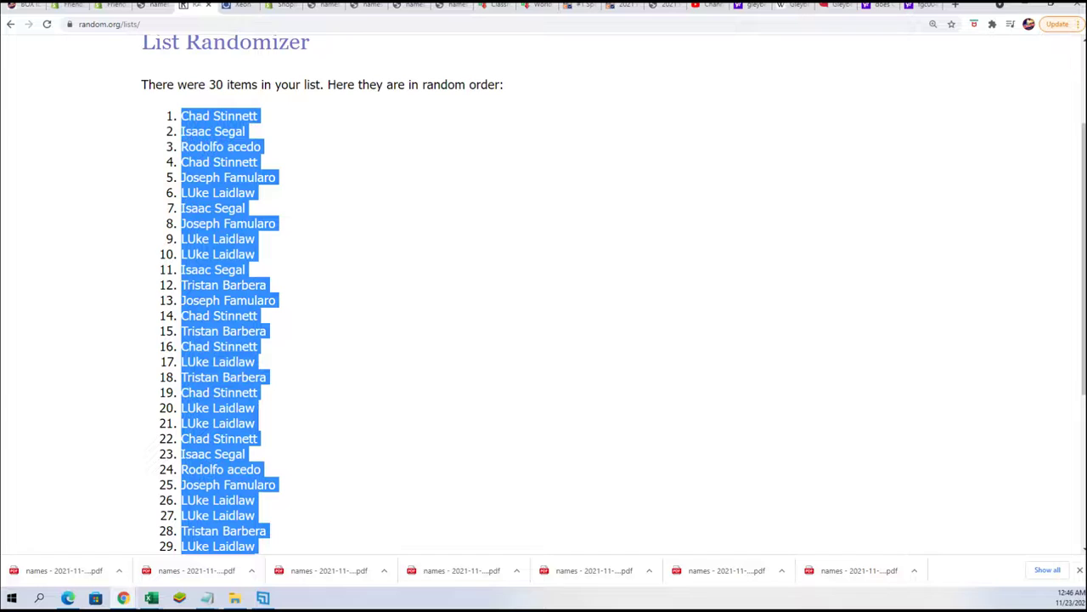
# Switch to the Excel workbook, move its window beside the randomized list, and widen the OWNERS column slightly
pyautogui.click(151, 597)
pyautogui.moveTo(870, 280); pyautogui.dragTo(554, 2)
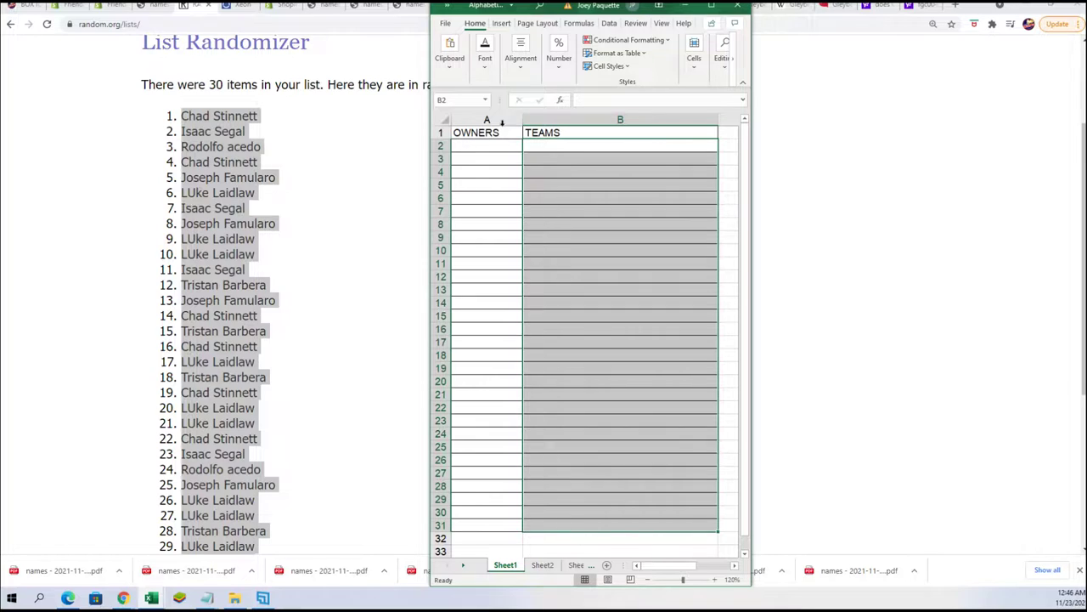
pyautogui.moveTo(522, 120); pyautogui.dragTo(538, 120)
# Paste the randomized owner names as unformatted text into the OWNERS column, starting at cell A2
pyautogui.click(481, 147)
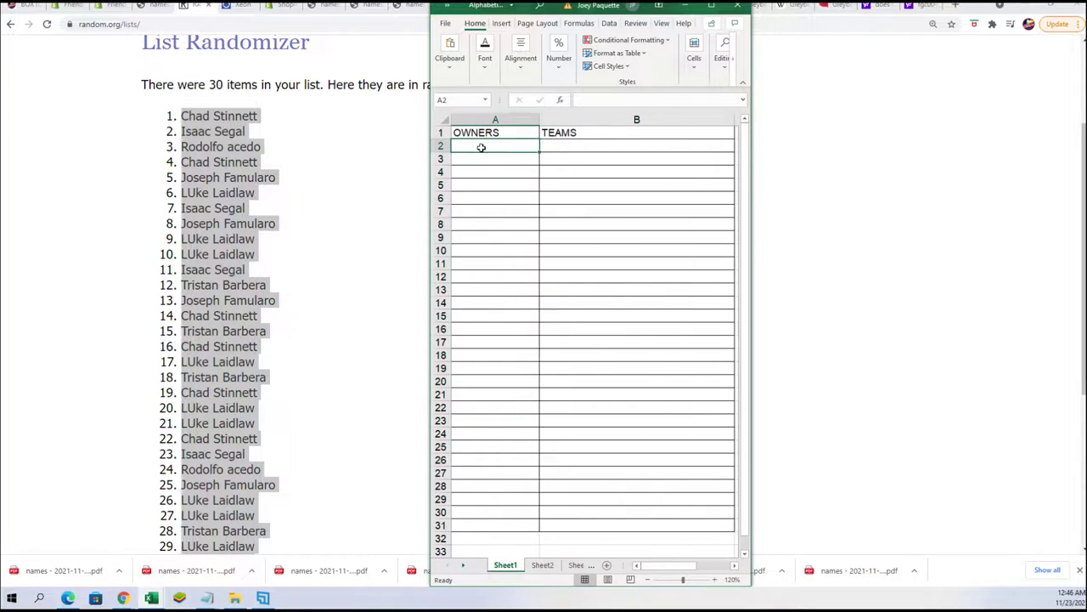
pyautogui.rightClick(476, 146)
pyautogui.click(507, 223)
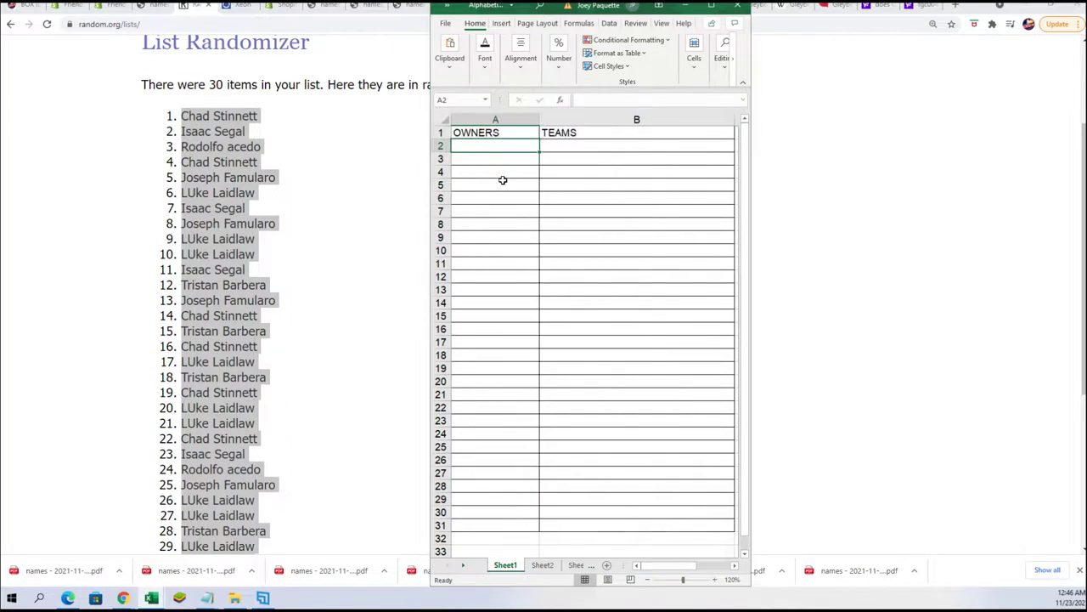
pyautogui.click(441, 161)
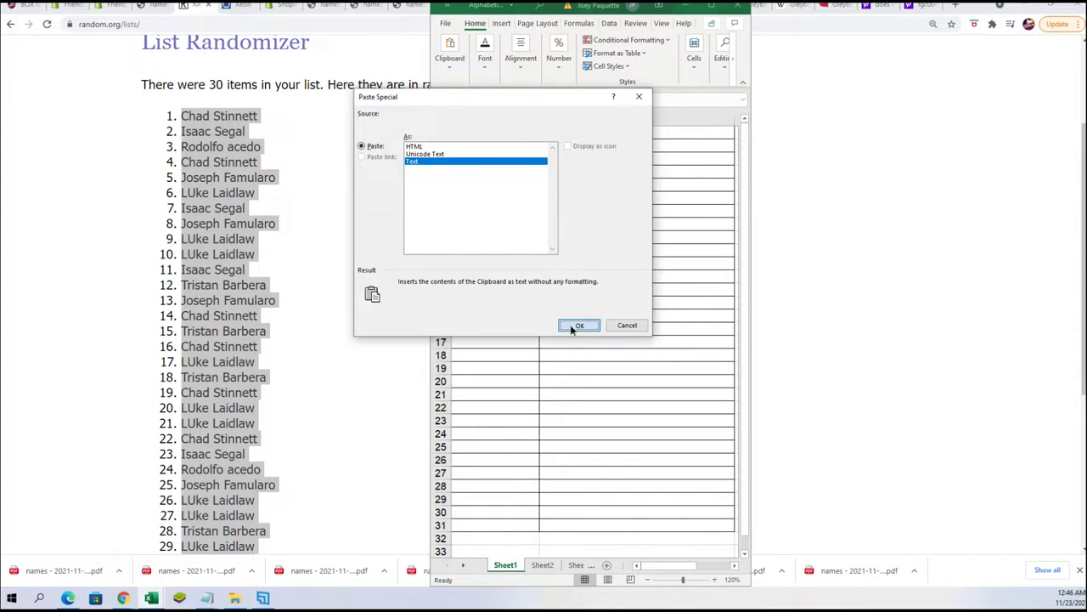
pyautogui.click(570, 324)
# Make the pasted owner names bold and remove their centering so they align left
pyautogui.rightClick(511, 223)
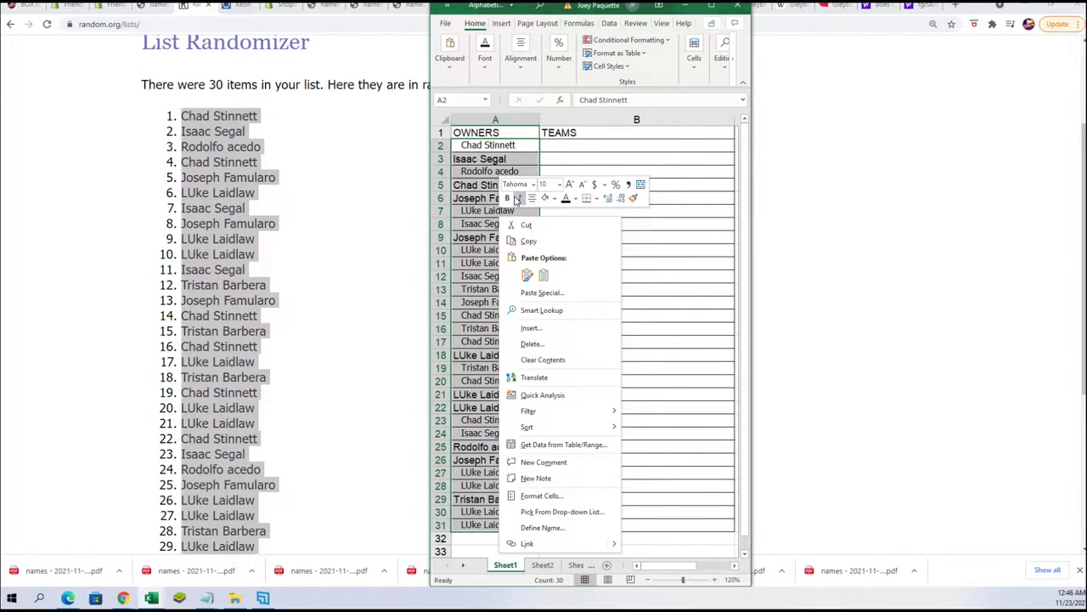
pyautogui.click(508, 198)
pyautogui.click(532, 199)
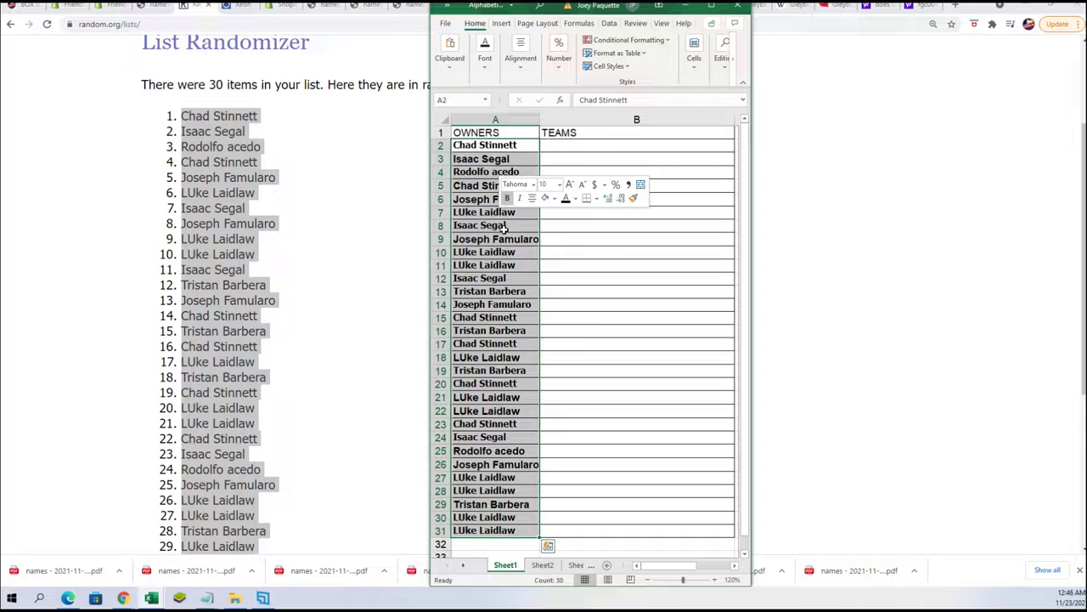
pyautogui.click(561, 150)
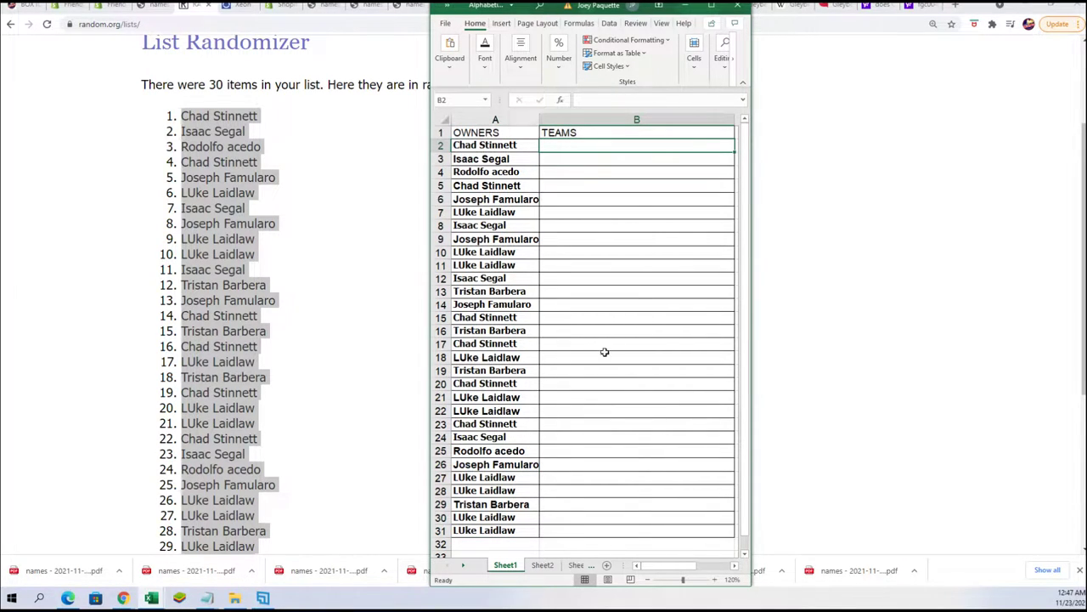
# Return to RANDOM.ORG in the browser and open a new, empty List Randomizer form
pyautogui.scroll(3, 385, 195)
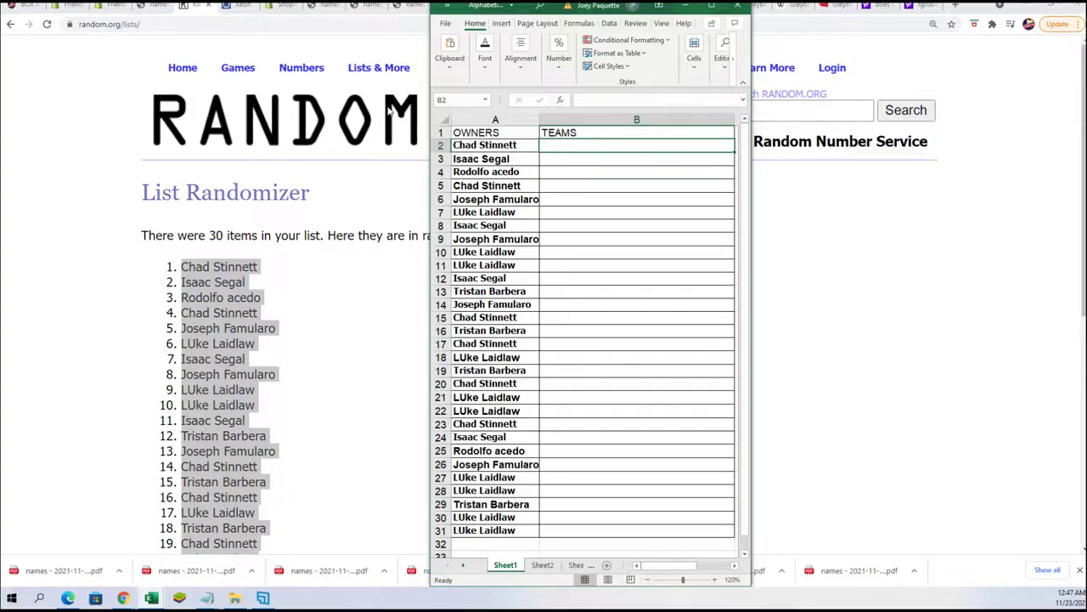
pyautogui.moveTo(379, 68)
pyautogui.click(403, 90)
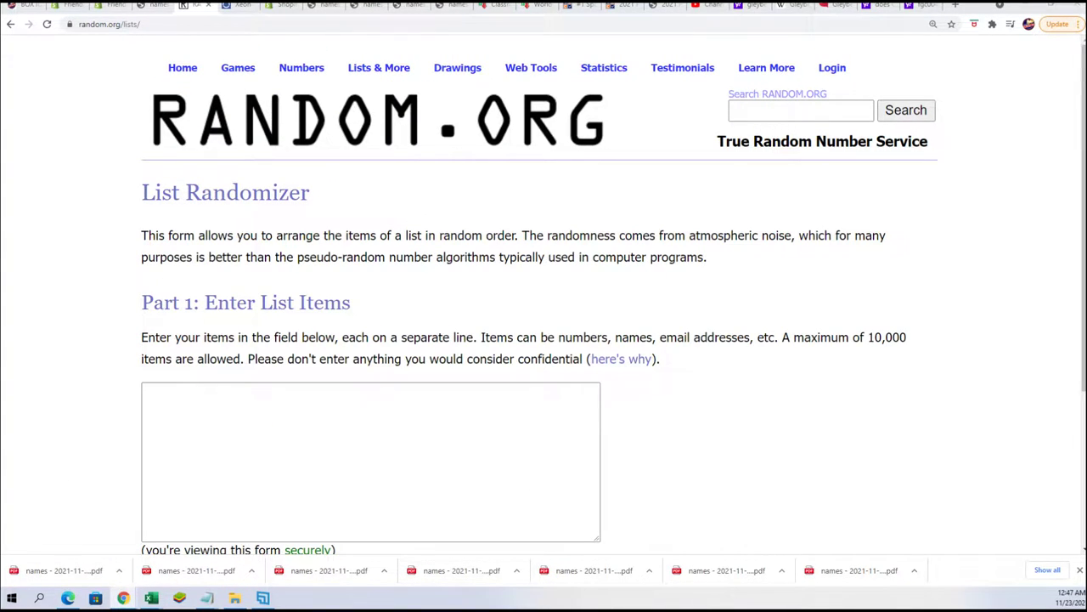
# Copy the team list from Arizona Diamondbacks to Washington Nationals in Notepad into the List Randomizer's items field
pyautogui.hotkey('alt', 'Tab')
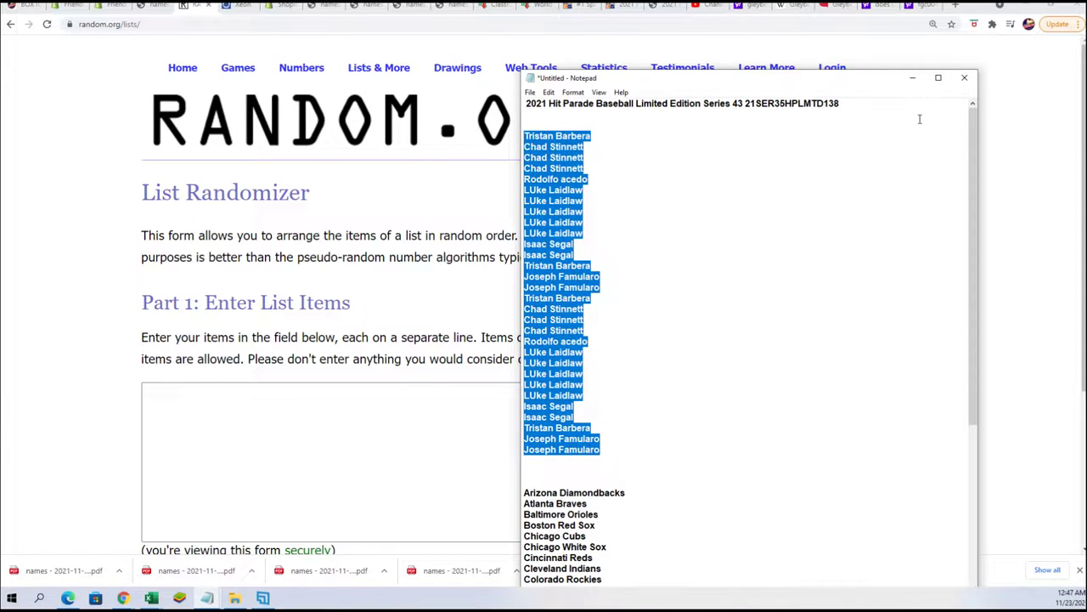
pyautogui.doubleClick(665, 73)
pyautogui.scroll(-6, 663, 432)
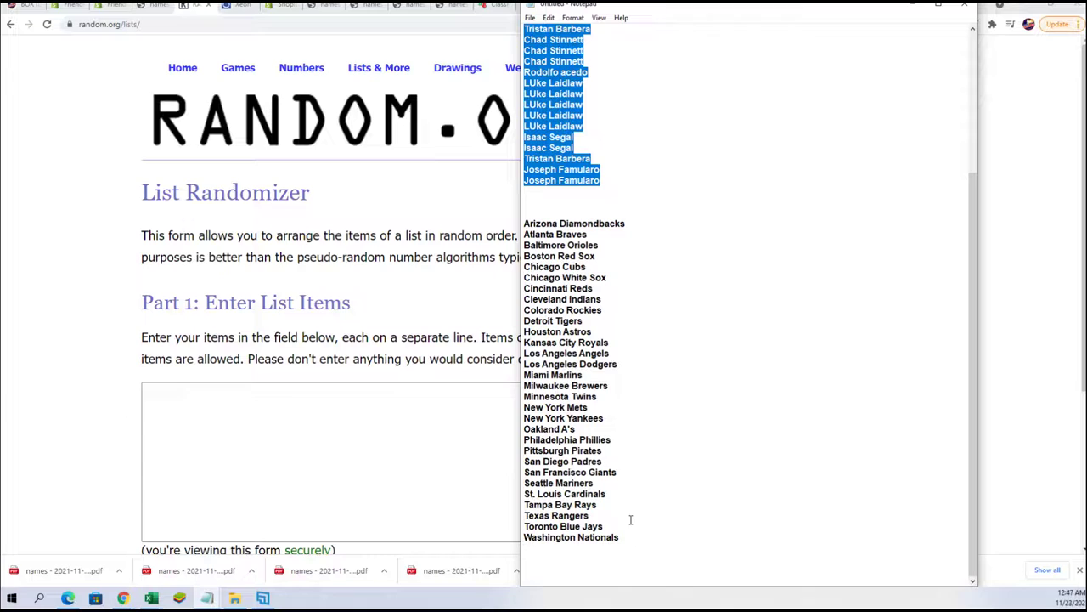
pyautogui.moveTo(621, 533); pyautogui.dragTo(525, 224)
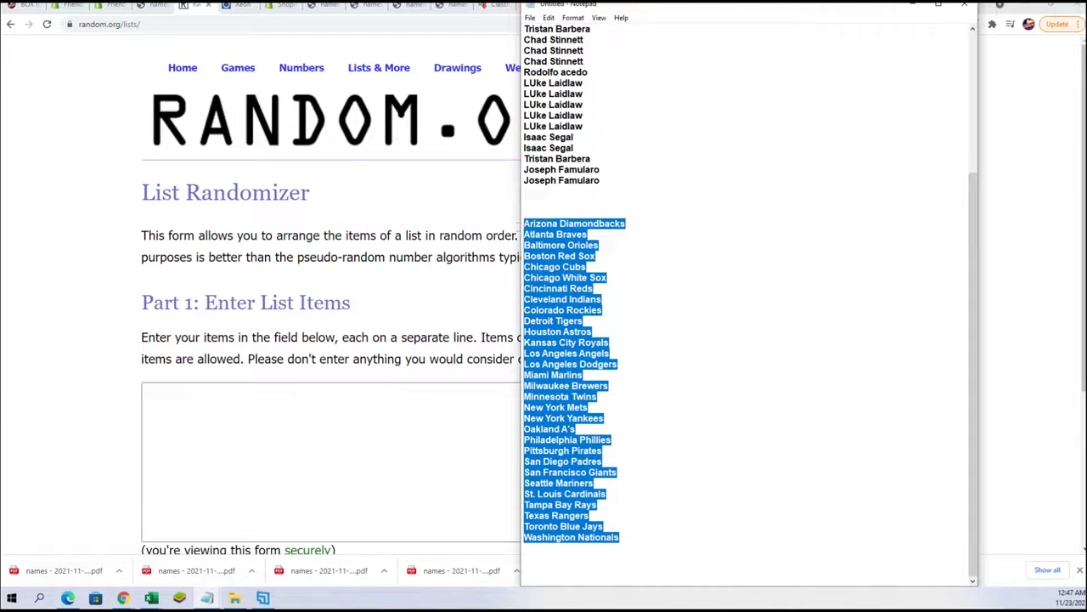
pyautogui.rightClick(539, 257)
pyautogui.click(565, 295)
pyautogui.click(174, 396)
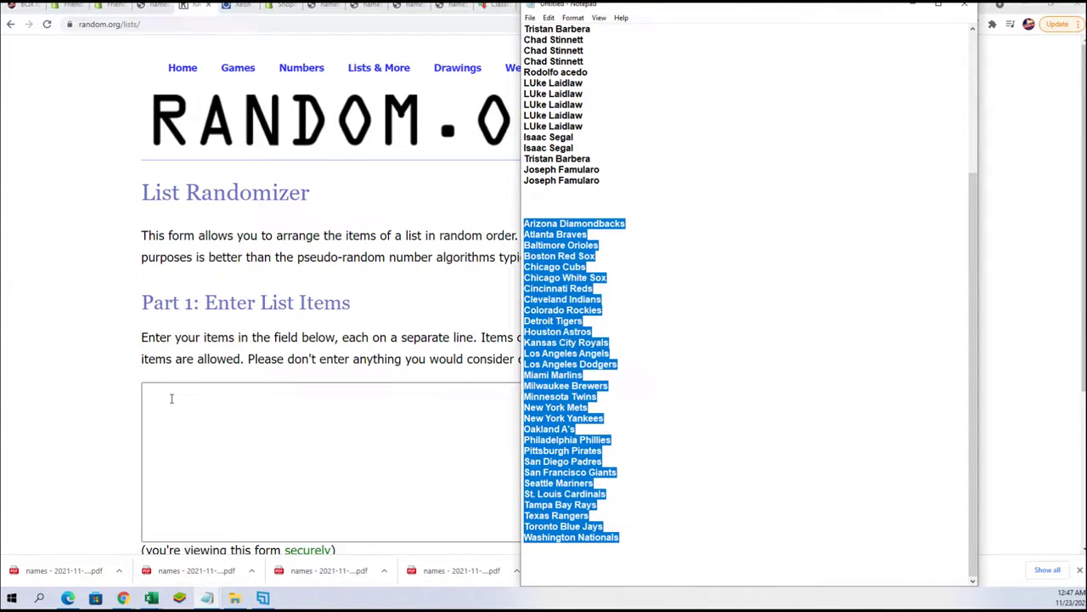
pyautogui.rightClick(189, 395)
pyautogui.click(204, 487)
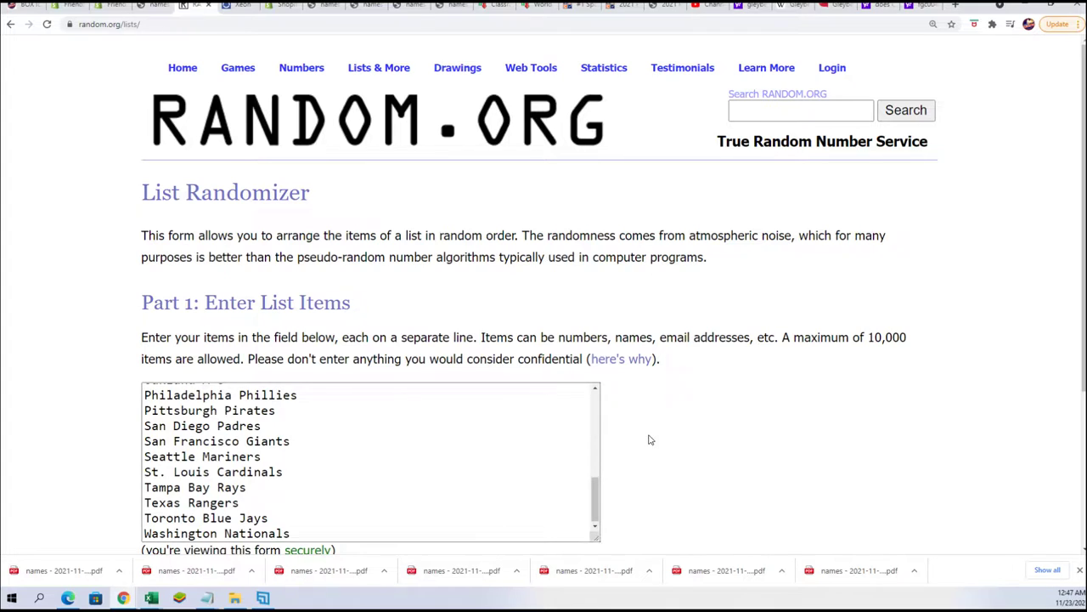
# Randomize the list of baseball teams seven times in total
pyautogui.scroll(-2, 649, 439)
pyautogui.scroll(-1, 692, 465)
pyautogui.click(195, 431)
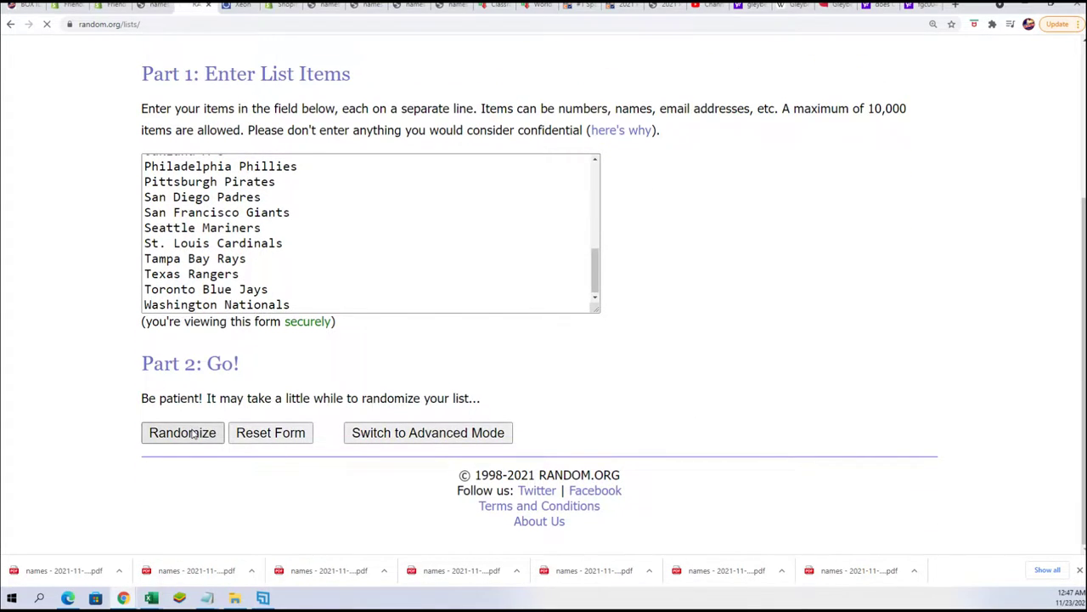
pyautogui.scroll(-1, 172, 463)
pyautogui.click(176, 434)
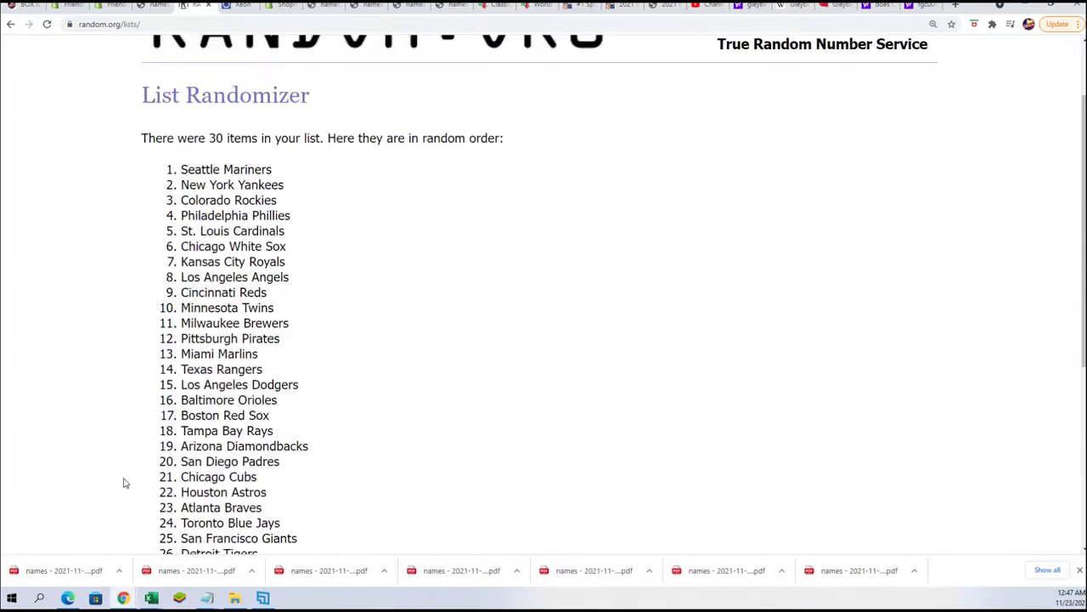
pyautogui.scroll(-5, 128, 476)
pyautogui.click(157, 433)
pyautogui.scroll(-5, 150, 436)
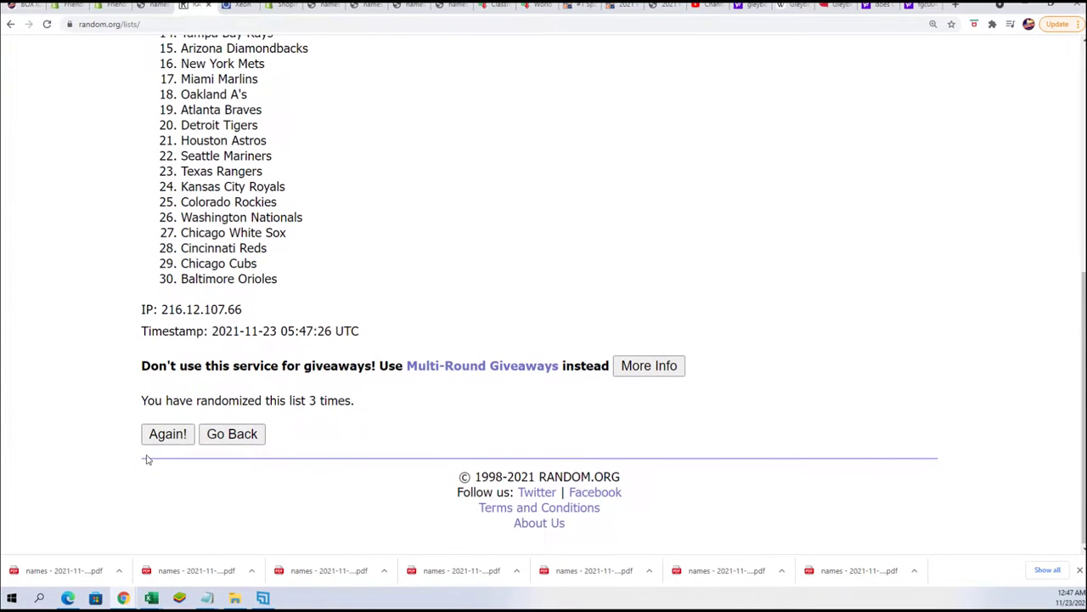
pyautogui.click(157, 435)
pyautogui.scroll(-5, 146, 459)
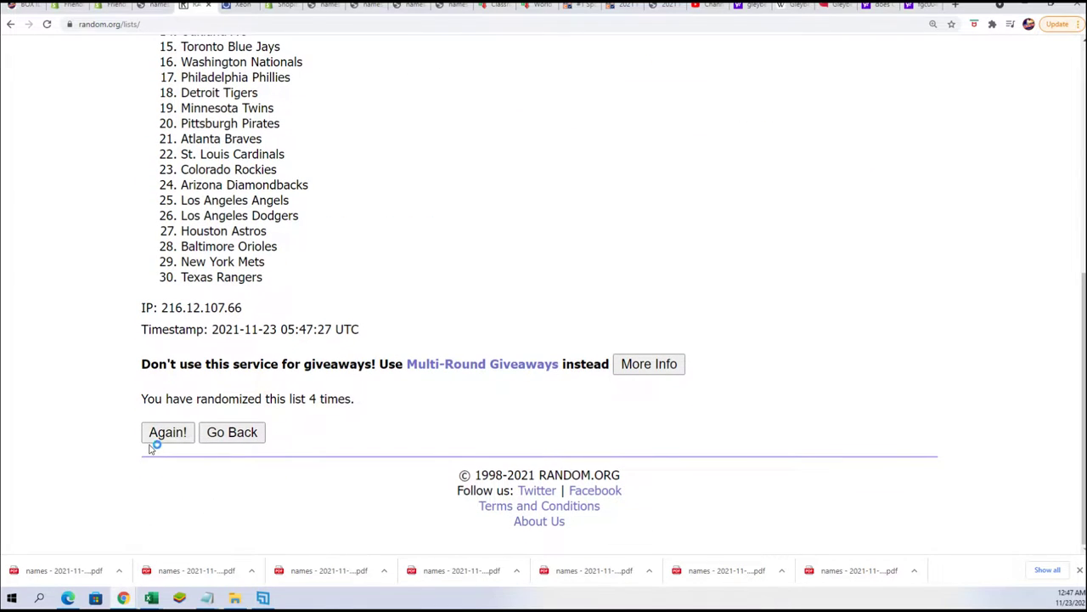
pyautogui.click(160, 436)
pyautogui.scroll(-5, 148, 458)
pyautogui.scroll(-2, 148, 464)
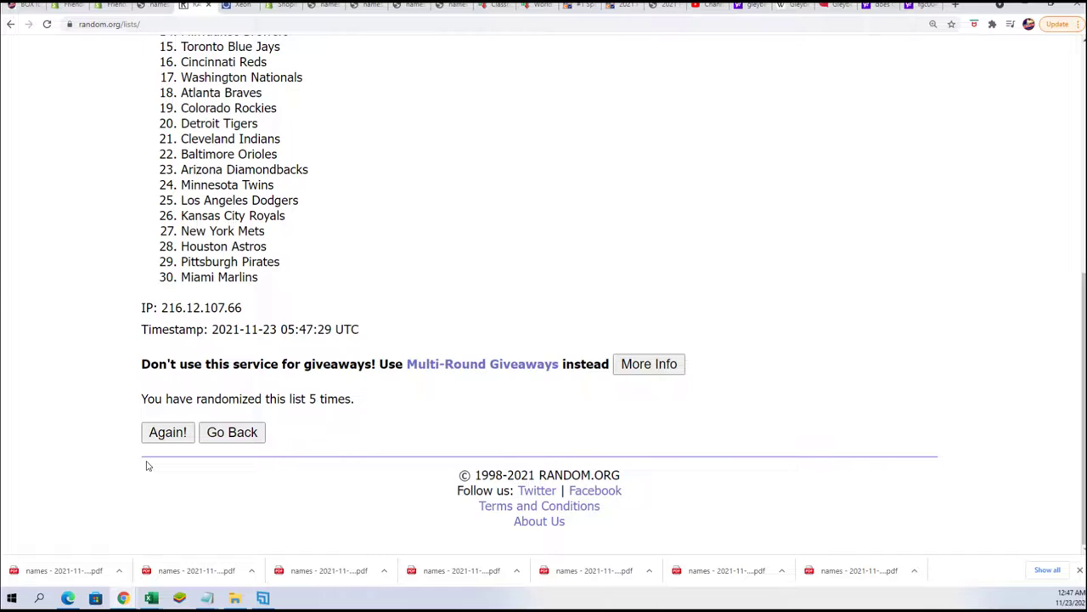
pyautogui.click(158, 435)
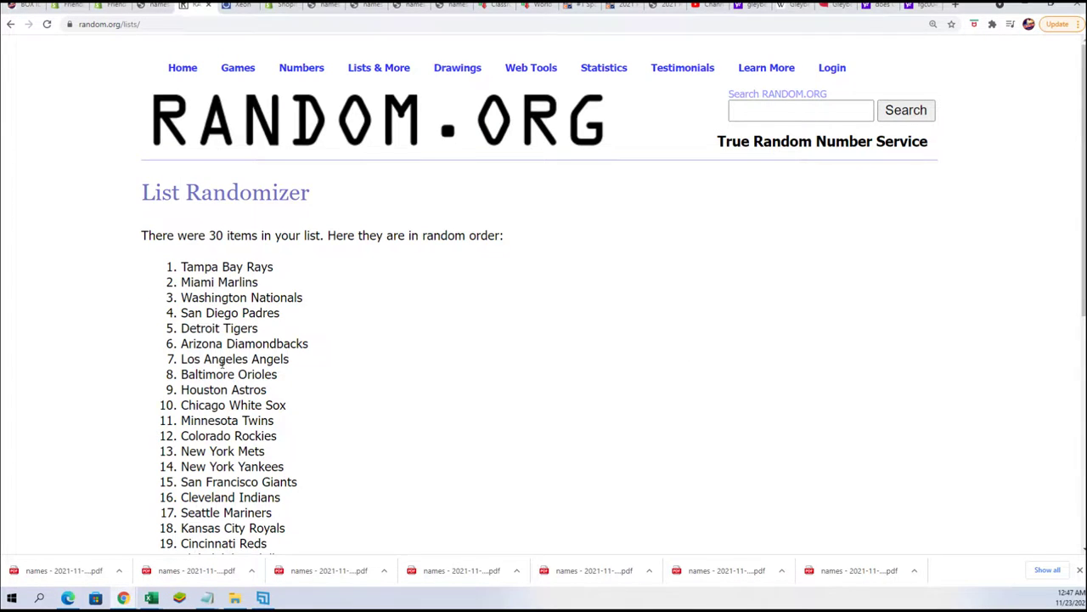
pyautogui.scroll(-5, 306, 394)
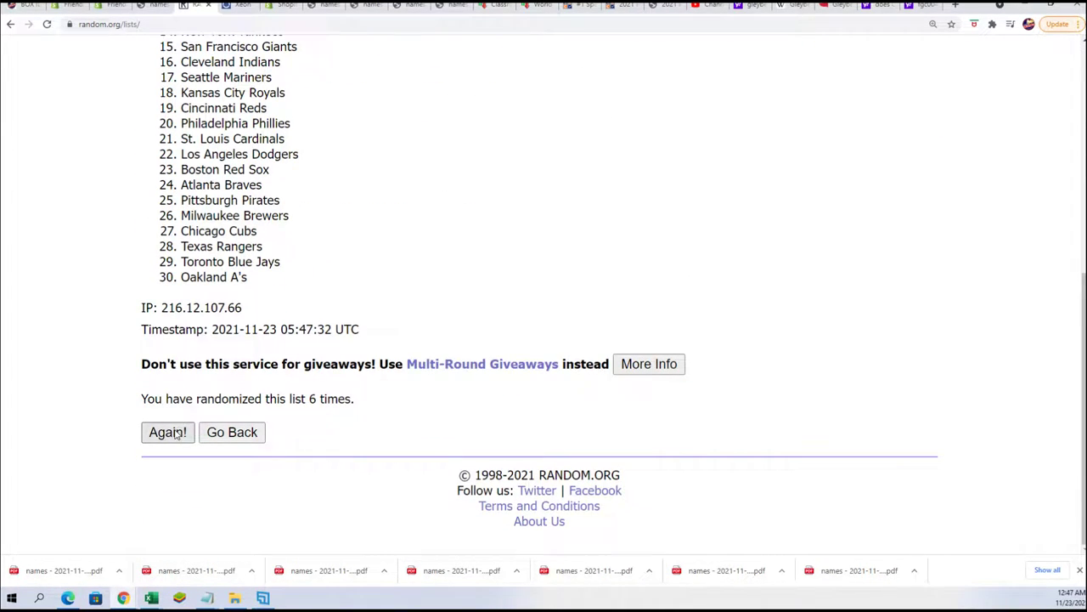
pyautogui.click(167, 431)
pyautogui.scroll(-1, 219, 168)
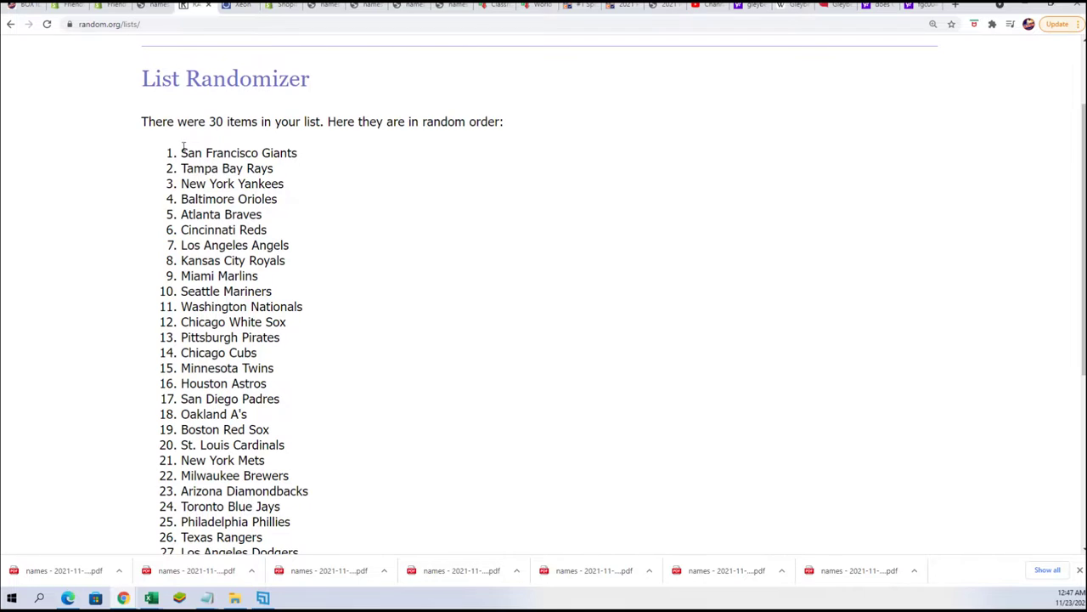
# Copy the complete randomized team list, from San Francisco Giants to Cleveland Indians, from the List Randomizer results
pyautogui.moveTo(183, 147); pyautogui.dragTo(286, 490)
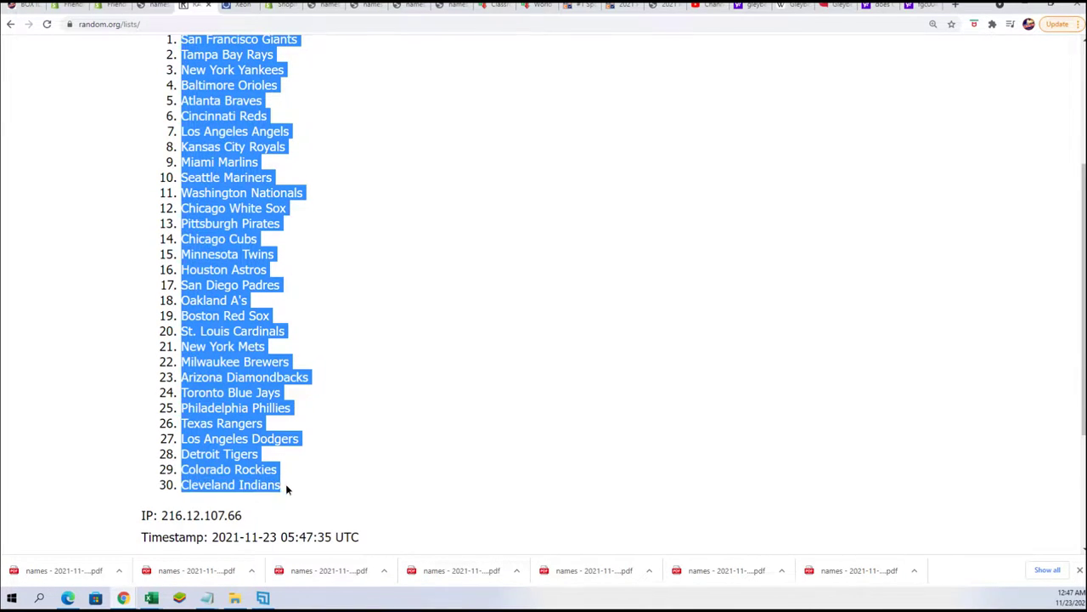
pyautogui.rightClick(286, 490)
pyautogui.click(319, 458)
pyautogui.scroll(-3, 283, 476)
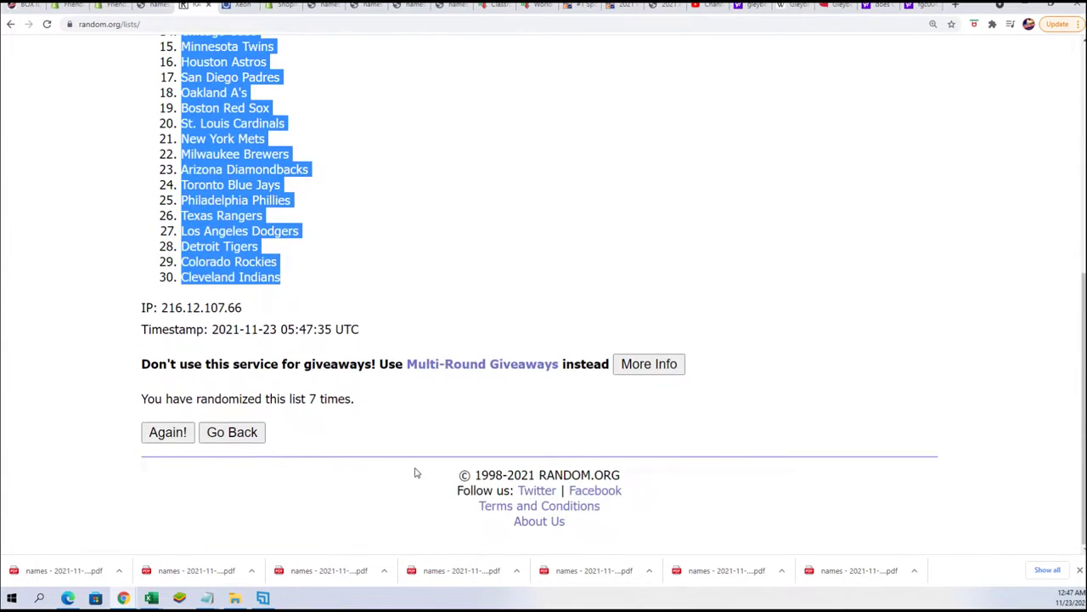
pyautogui.scroll(4, 415, 474)
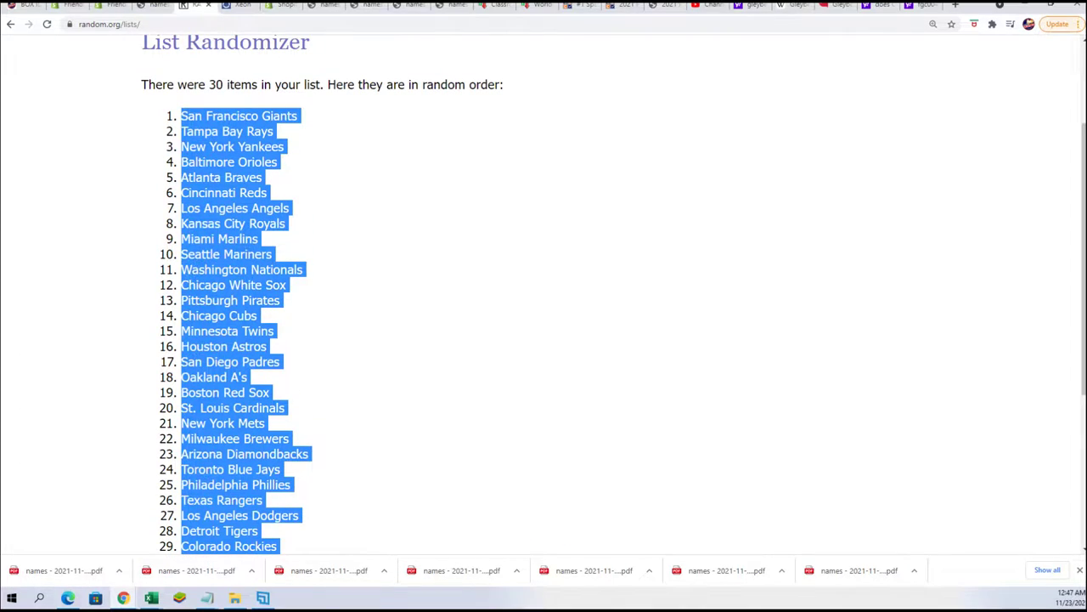
# Switch to the Excel workbook and paste the team list as unformatted text into the TEAMS column, starting at cell B2
pyautogui.hotkey('alt', 'Tab')
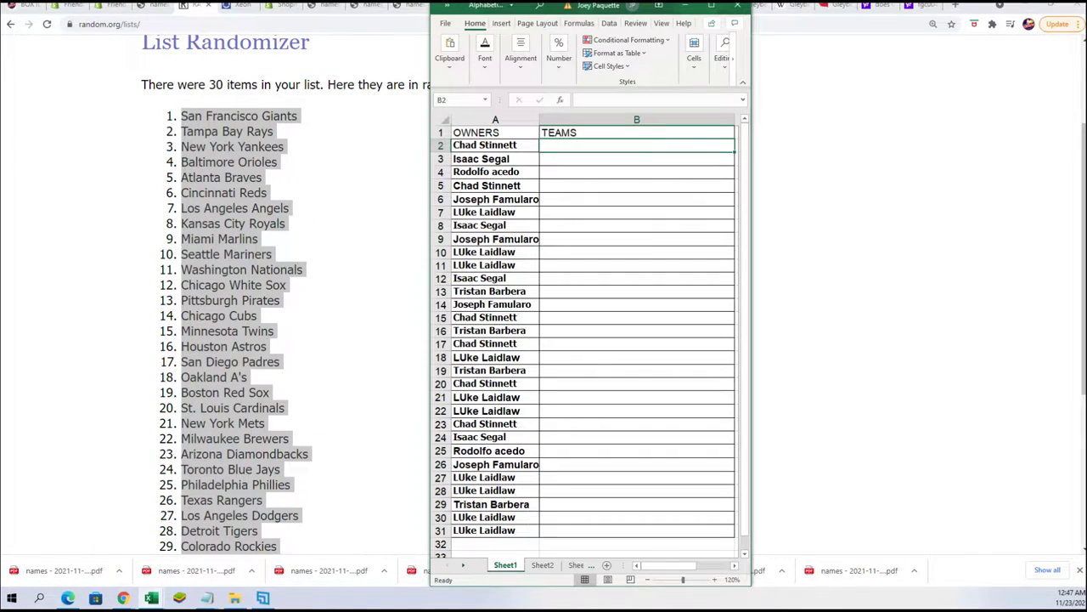
pyautogui.rightClick(567, 146)
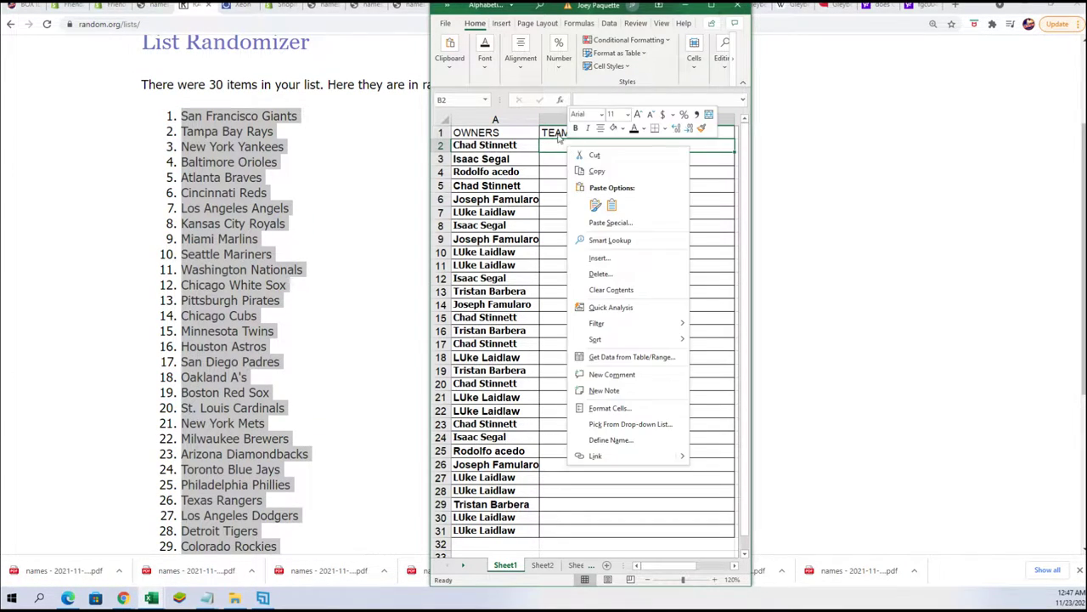
pyautogui.click(607, 222)
pyautogui.click(517, 162)
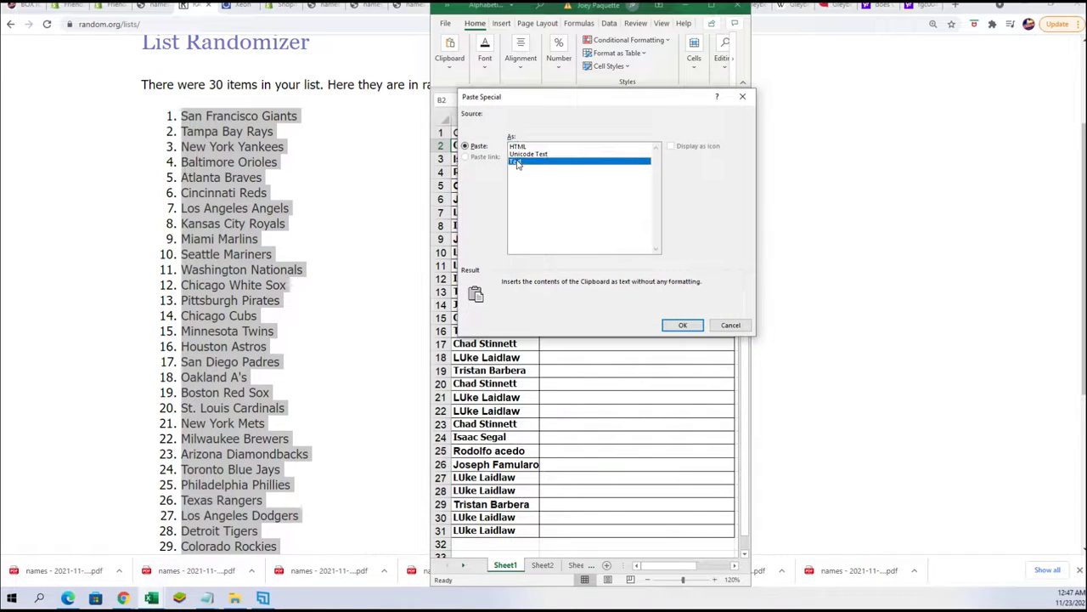
pyautogui.click(682, 325)
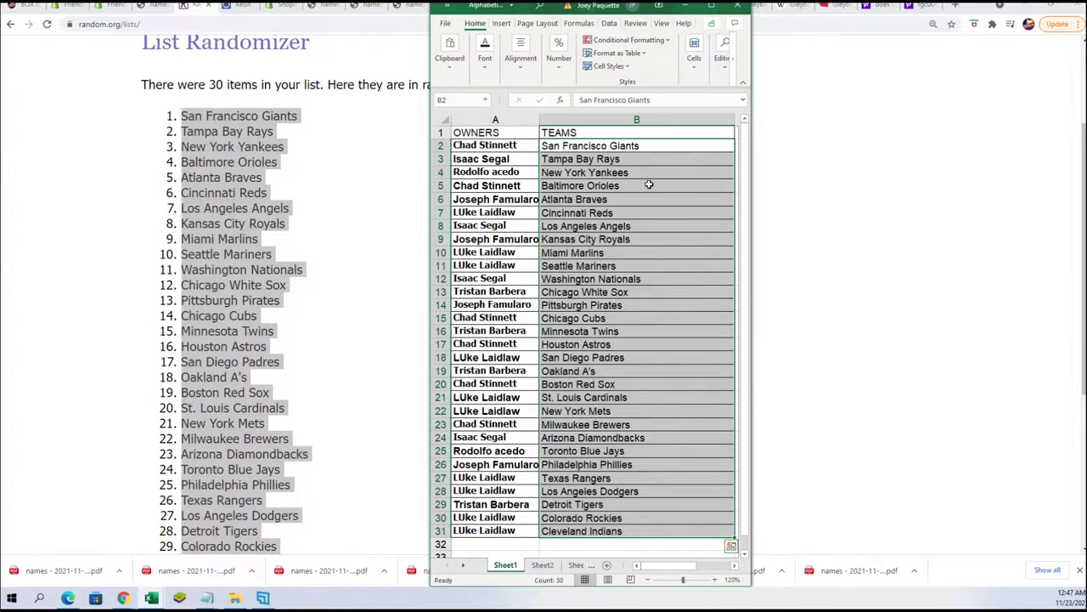
# Examine the owner and team pairings row by row down Sheet1, and maximize the workbook window
pyautogui.click(567, 172)
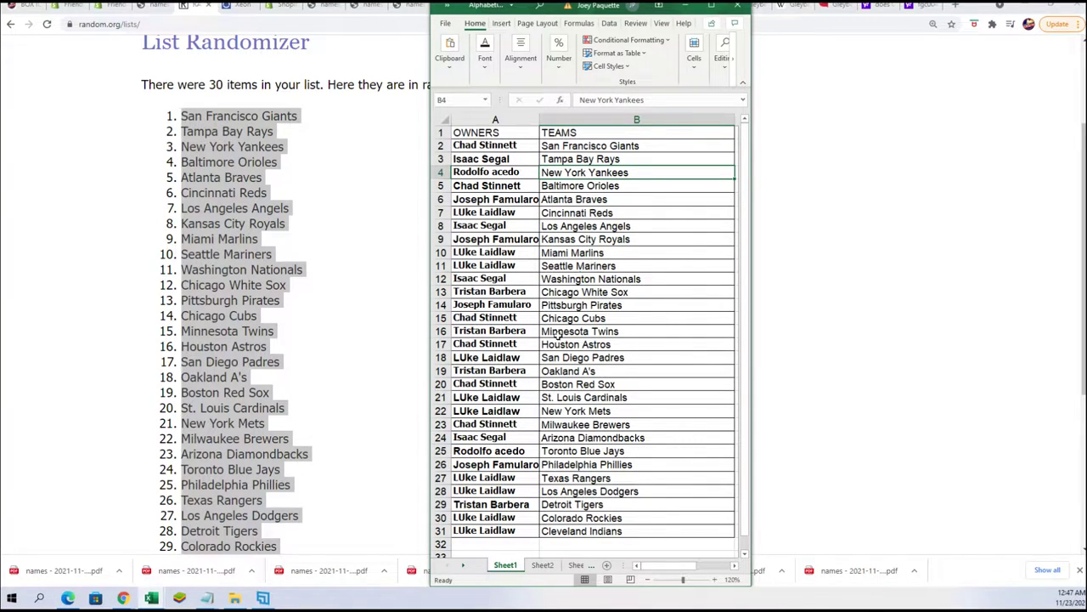
pyautogui.click(581, 197)
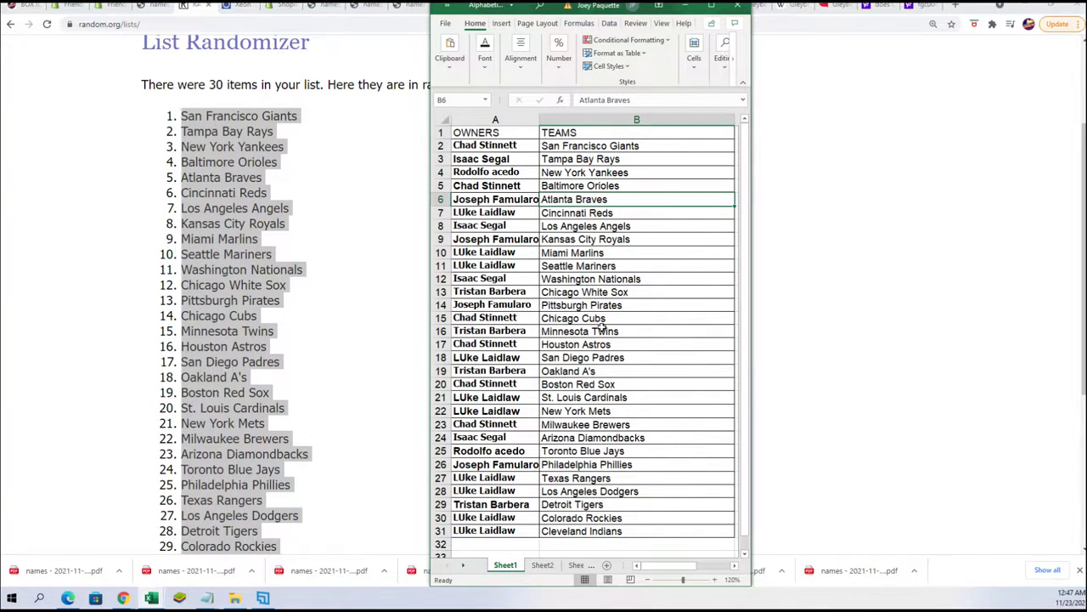
pyautogui.click(597, 318)
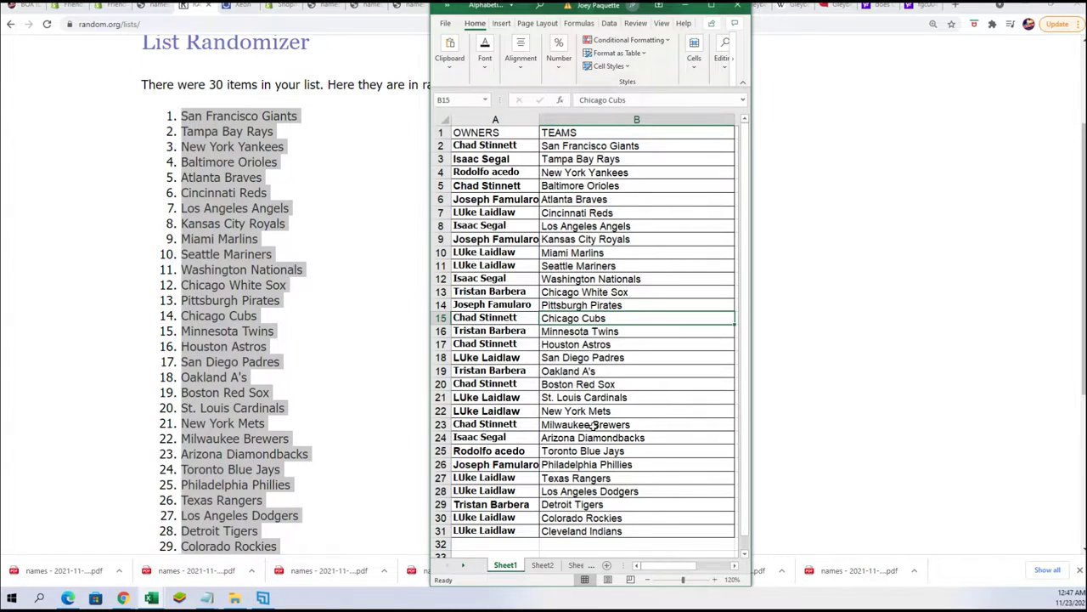
pyautogui.click(605, 360)
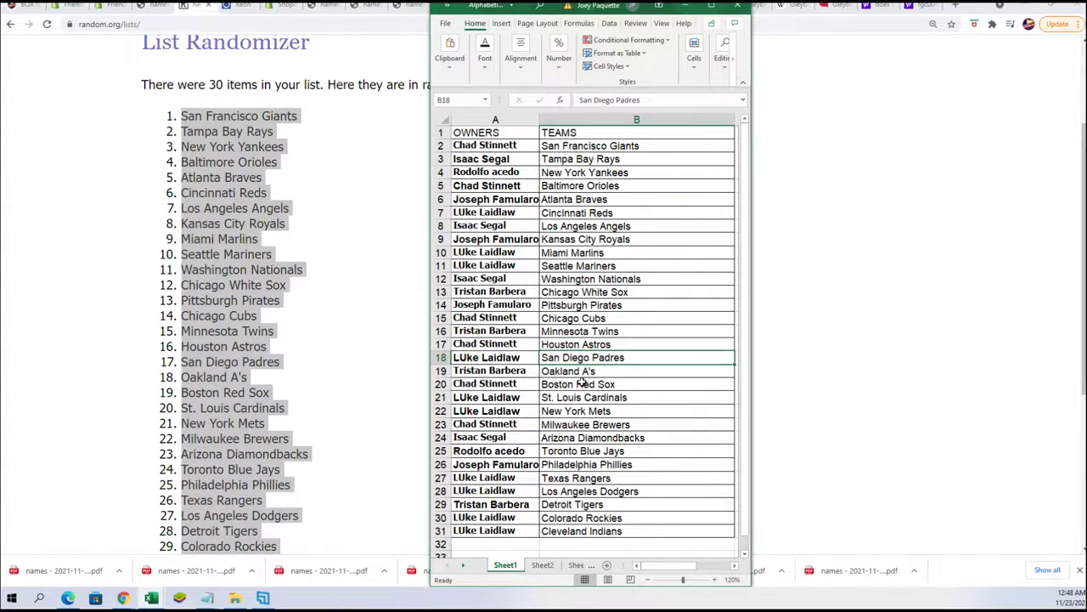
pyautogui.click(583, 382)
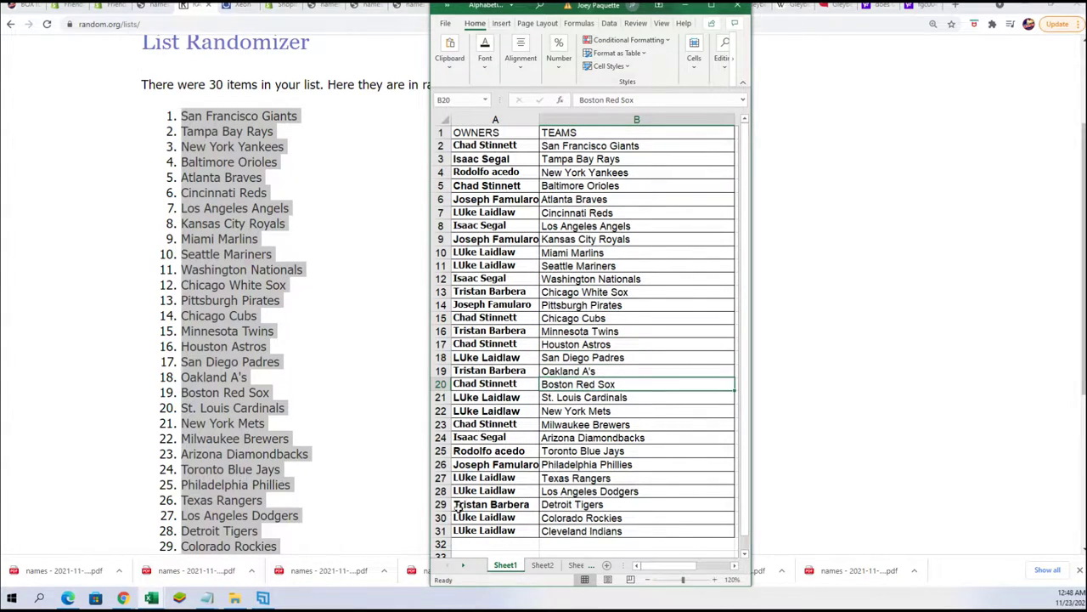
pyautogui.click(600, 450)
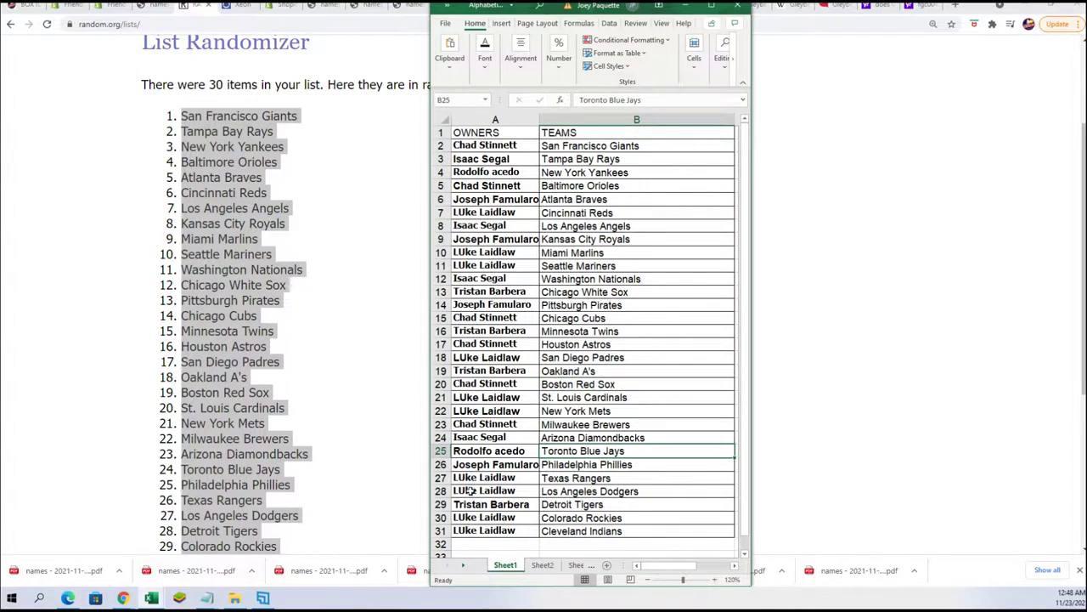
pyautogui.click(605, 495)
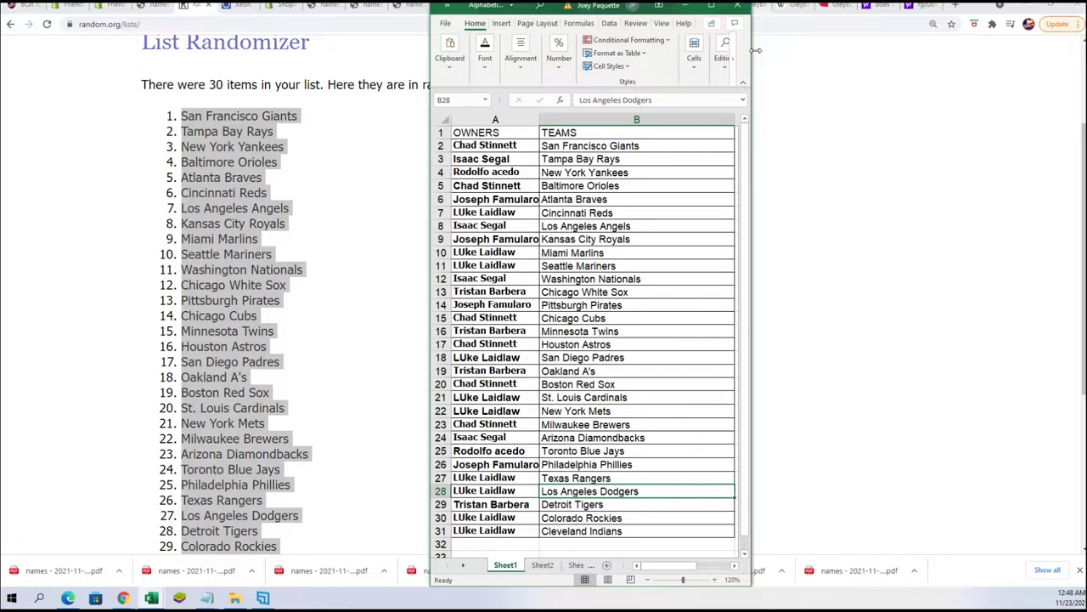
pyautogui.click(711, 6)
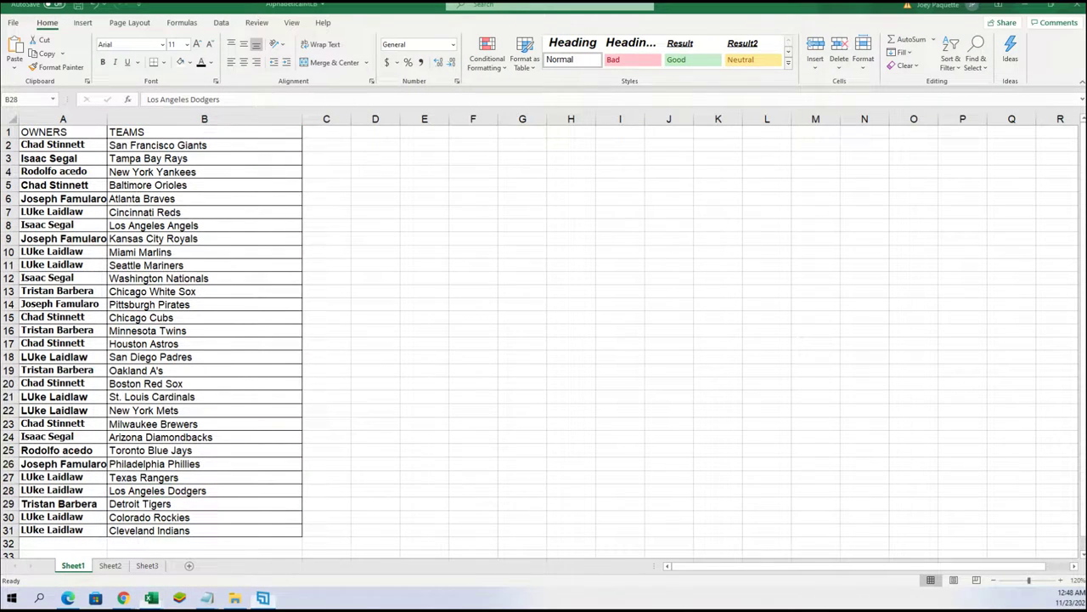